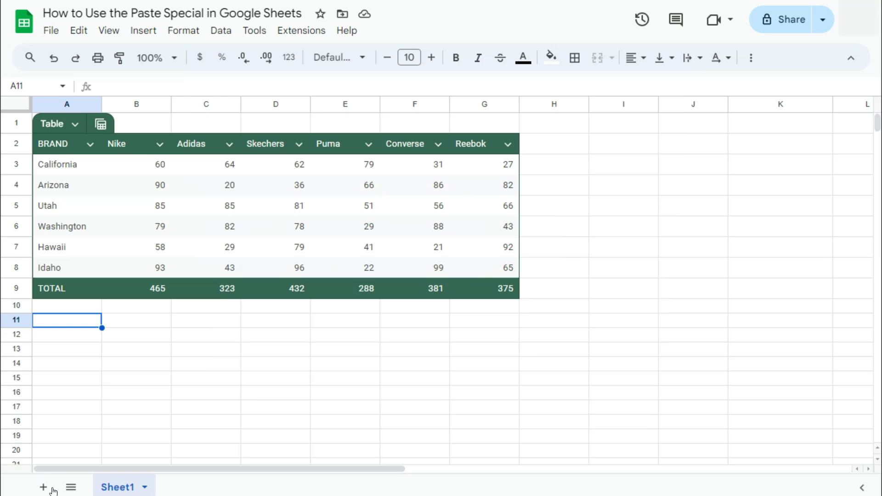
Step: Copy the sales table A1:G9 and paste it in full at A11
{"action": "left_click_drag", "start_coordinate": [487, 290], "coordinate": [66, 124]}
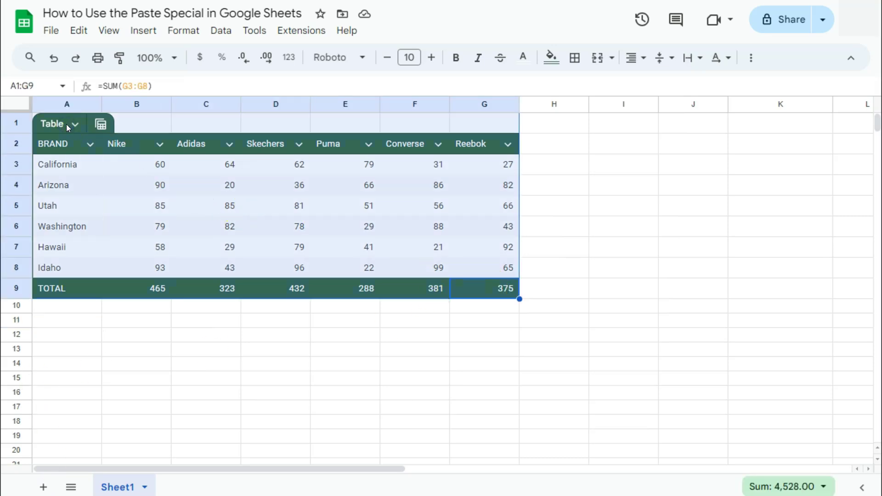
{"action": "right_click", "coordinate": [119, 144]}
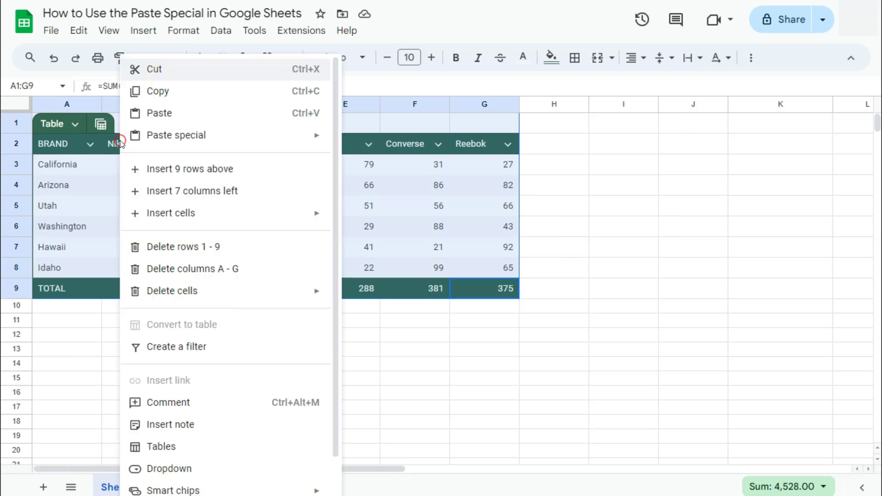
{"action": "left_click", "coordinate": [164, 91]}
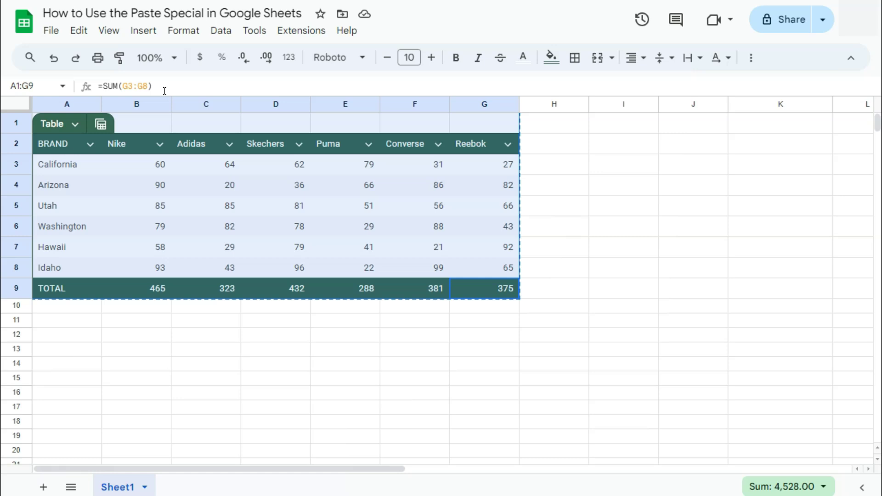
{"action": "left_click", "coordinate": [83, 323]}
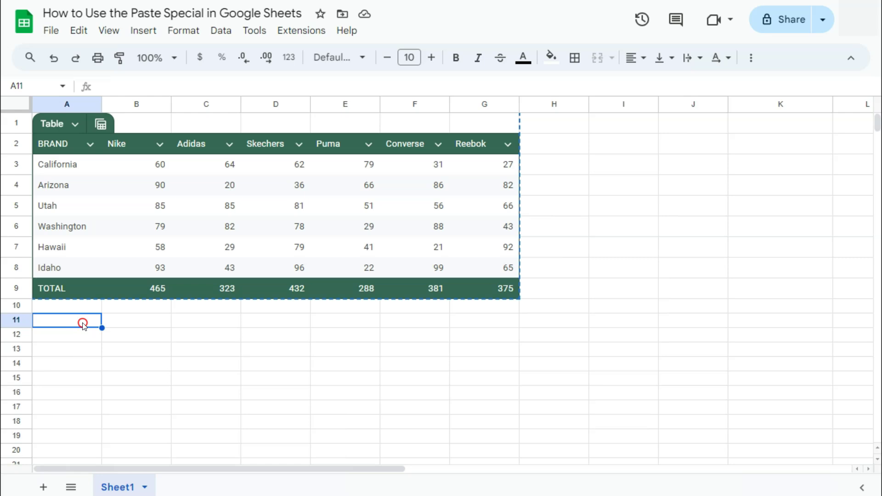
{"action": "right_click", "coordinate": [82, 322]}
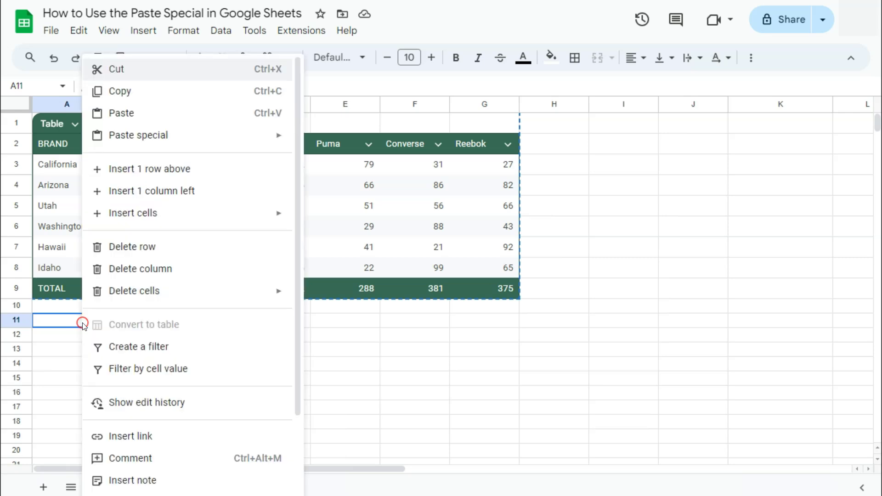
{"action": "left_click", "coordinate": [136, 117]}
Step: Bring up the pasted table's paste options: values only, format only, split text to columns
{"action": "scroll", "coordinate": [537, 283], "scroll_direction": "down", "scroll_amount": 3}
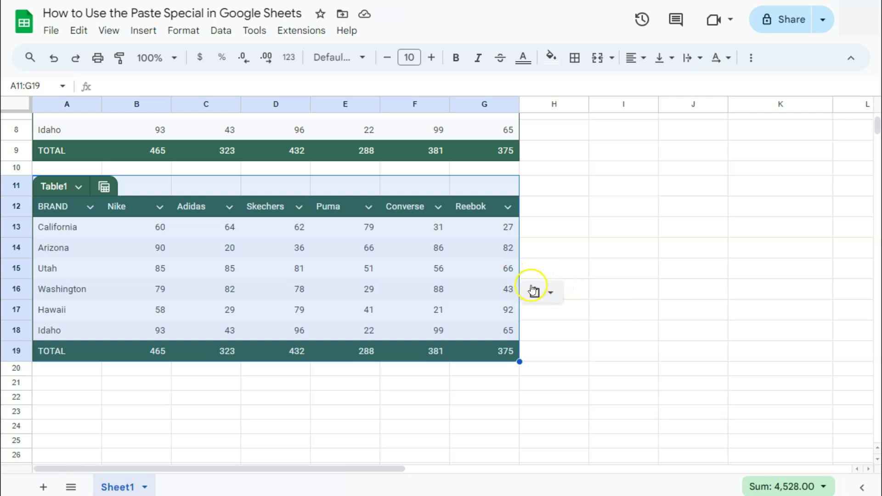
{"action": "left_click", "coordinate": [551, 293]}
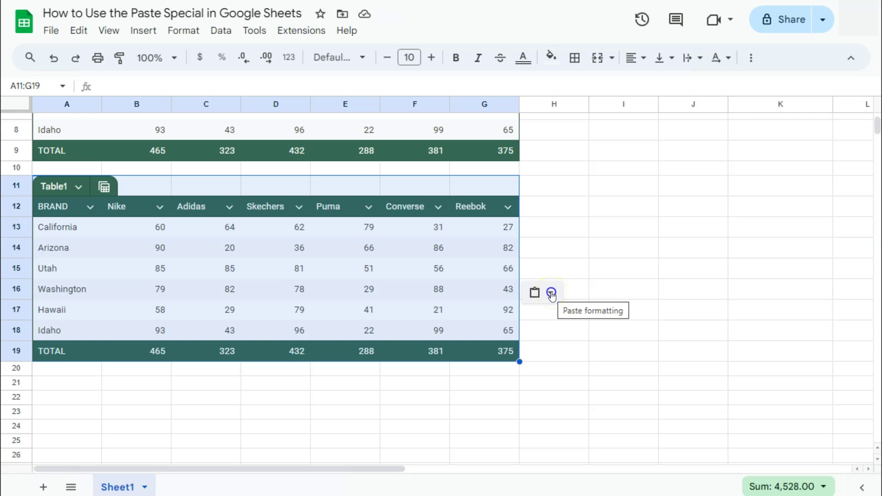
{"action": "left_click", "coordinate": [552, 293]}
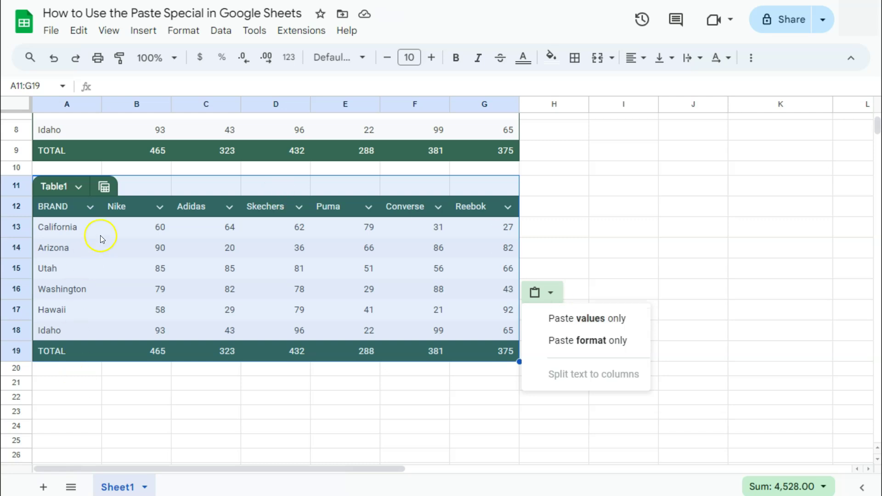
Step: Show the Paste special choices for cell A21, pointing at Values only
{"action": "left_click", "coordinate": [73, 386]}
{"action": "scroll", "coordinate": [72, 384], "scroll_direction": "down", "scroll_amount": 3}
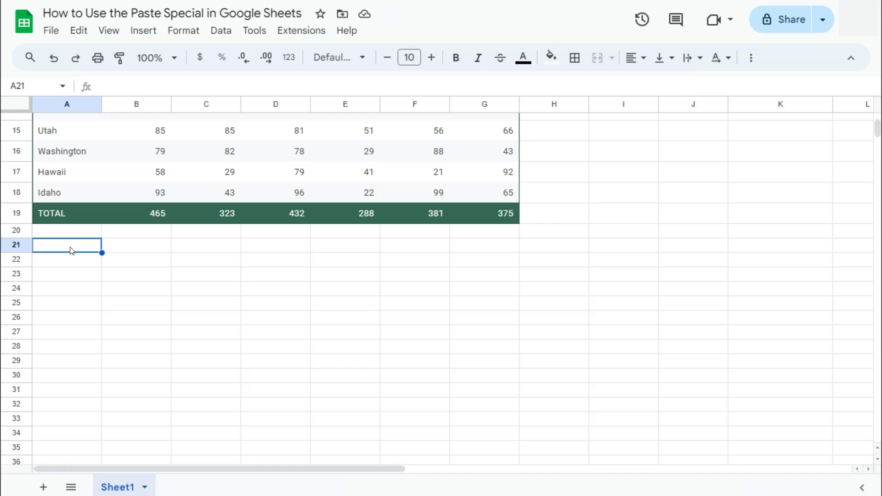
{"action": "right_click", "coordinate": [71, 249]}
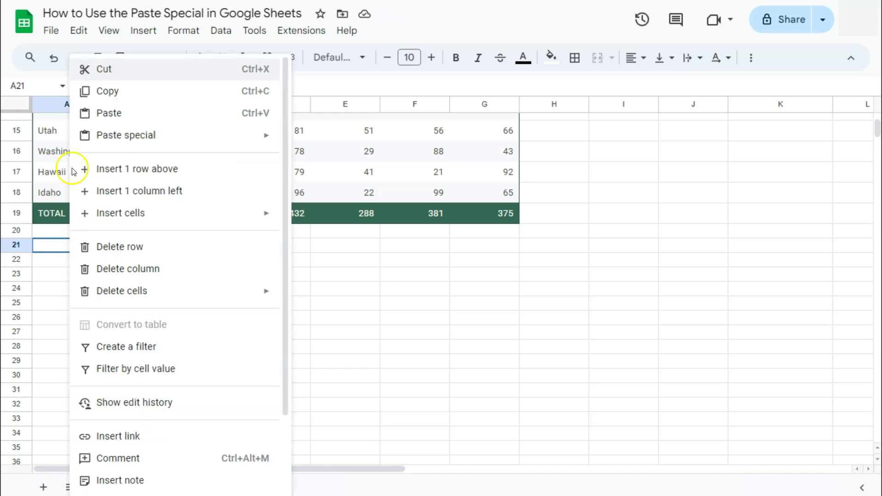
{"action": "mouse_move", "coordinate": [123, 137]}
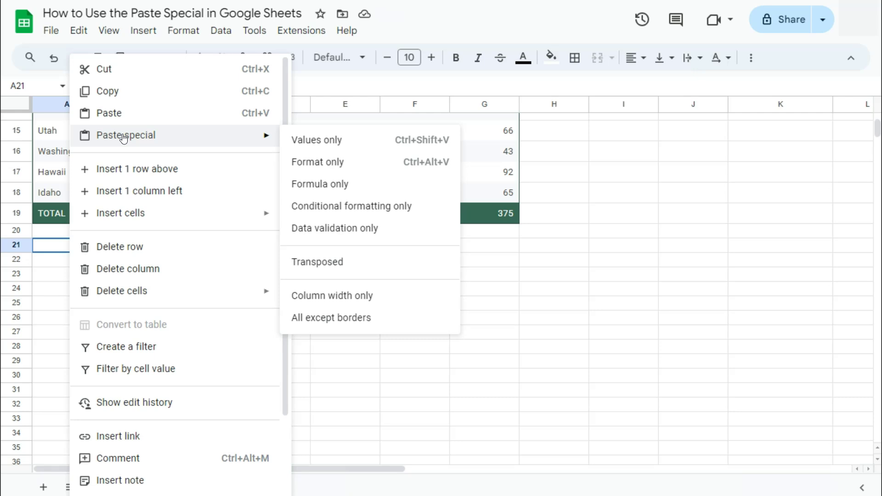
{"action": "left_click", "coordinate": [329, 146]}
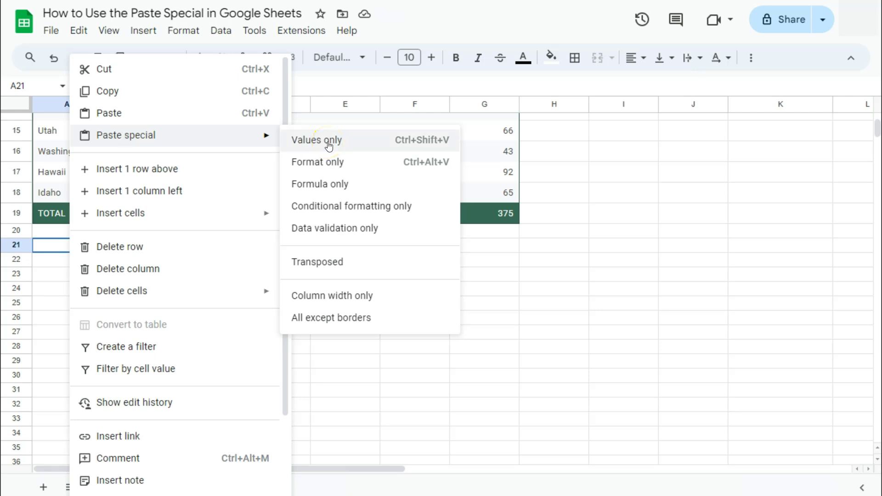
{"action": "left_click", "coordinate": [327, 144]}
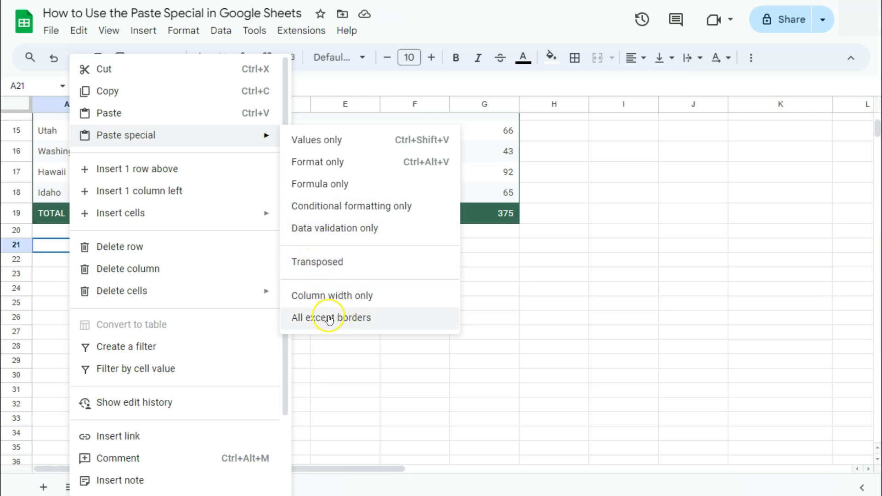
Step: Paste the table as values only at A21 and compare it with the formatted tables above
{"action": "left_click", "coordinate": [312, 144]}
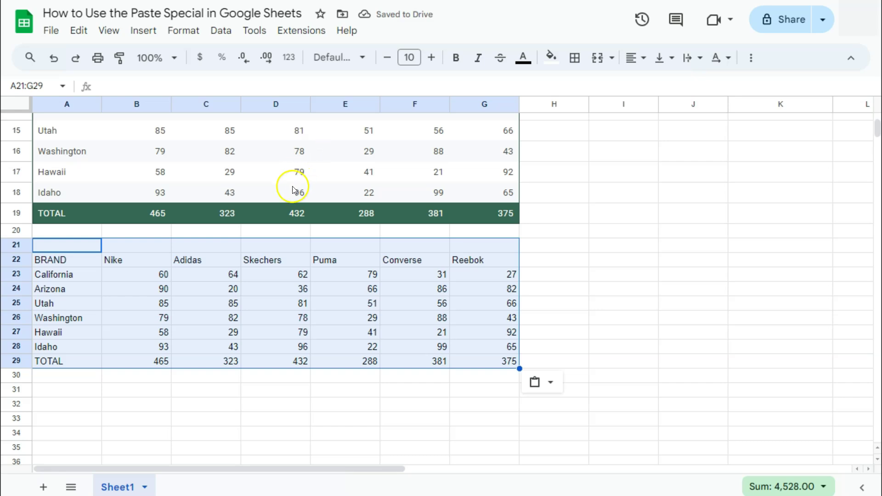
{"action": "scroll", "coordinate": [291, 191], "scroll_direction": "up", "scroll_amount": 1}
{"action": "scroll", "coordinate": [148, 315], "scroll_direction": "down", "scroll_amount": 1}
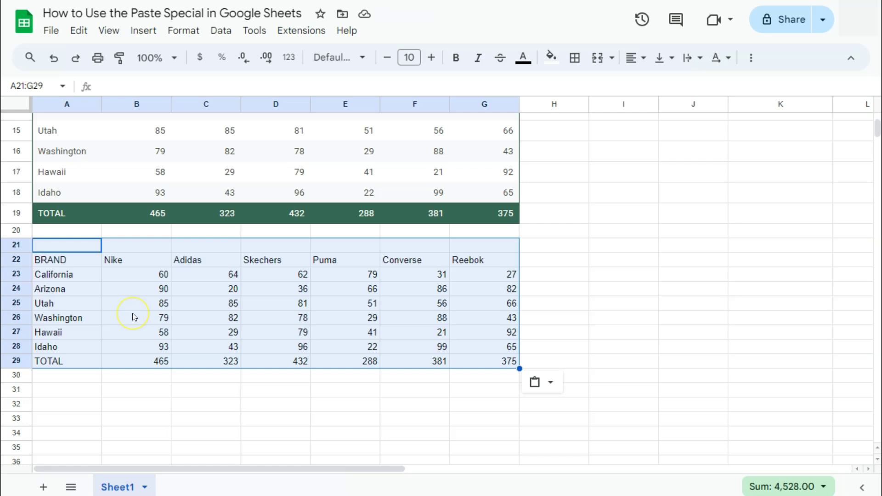
{"action": "scroll", "coordinate": [133, 316], "scroll_direction": "up", "scroll_amount": 5}
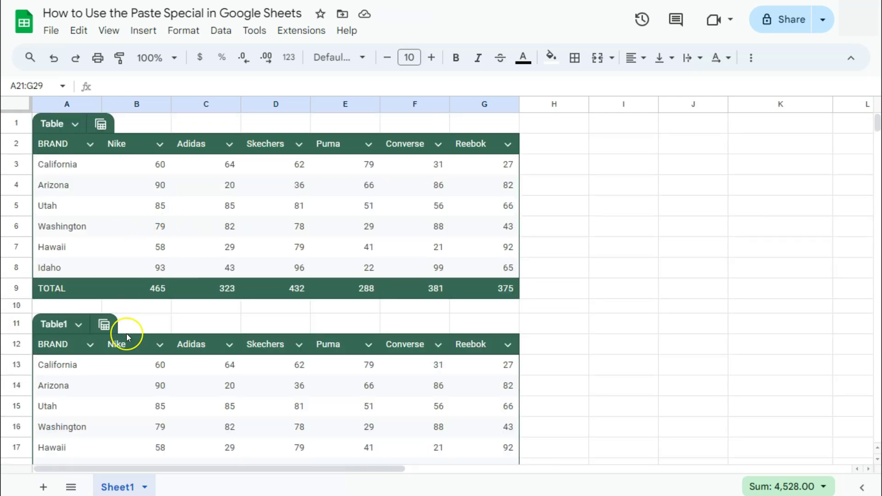
{"action": "scroll", "coordinate": [127, 334], "scroll_direction": "down", "scroll_amount": 5}
{"action": "scroll", "coordinate": [126, 335], "scroll_direction": "up", "scroll_amount": 2}
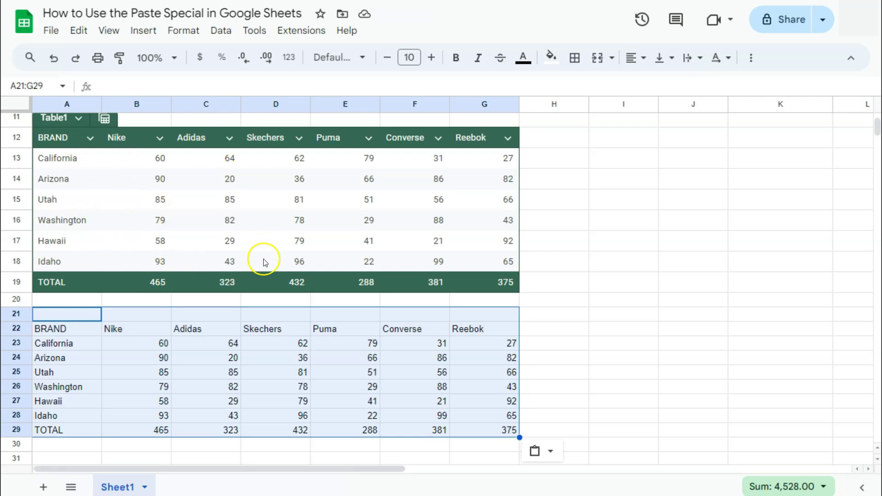
{"action": "scroll", "coordinate": [265, 262], "scroll_direction": "down", "scroll_amount": 3}
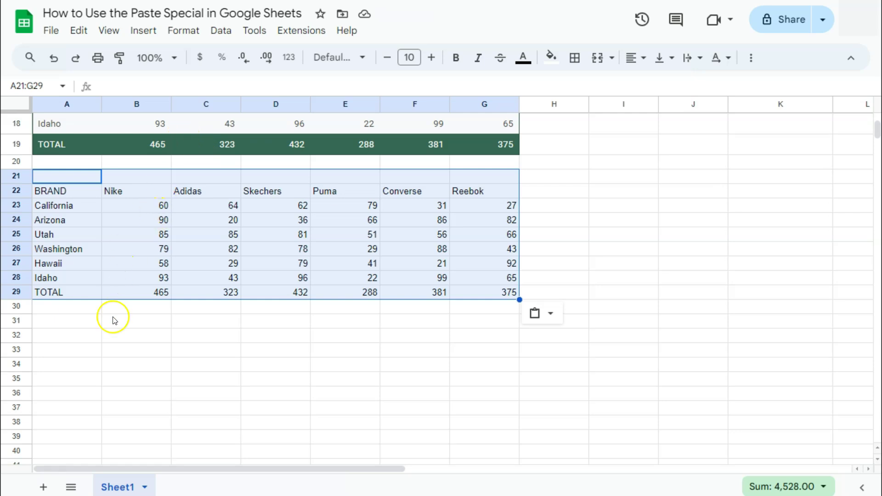
Step: Paste only the table's formatting into A31, leaving green bands and striped rows without data
{"action": "left_click", "coordinate": [56, 324]}
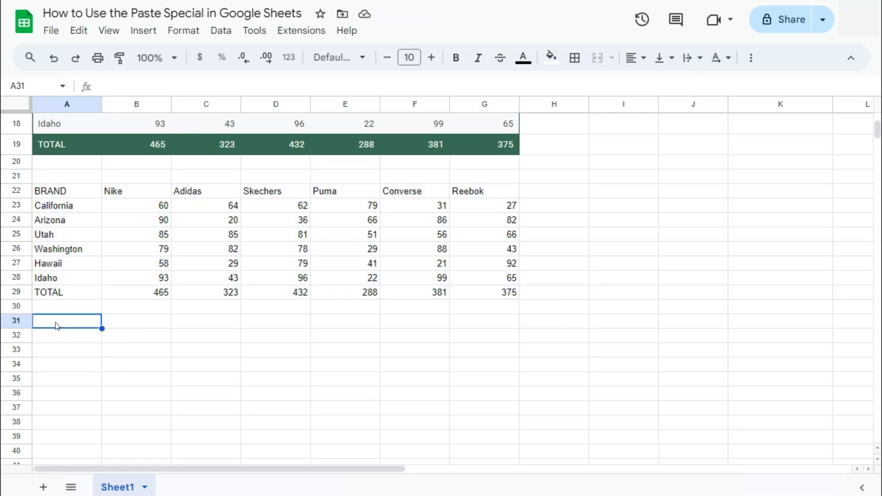
{"action": "right_click", "coordinate": [56, 324]}
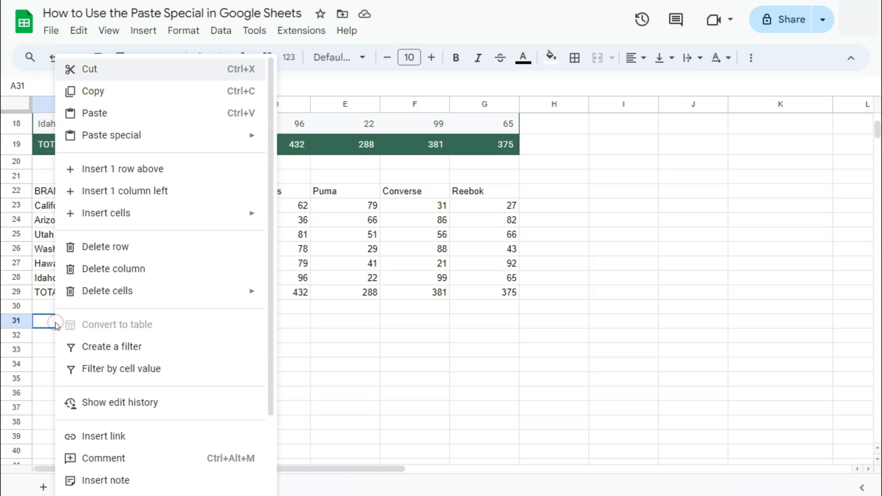
{"action": "mouse_move", "coordinate": [118, 138]}
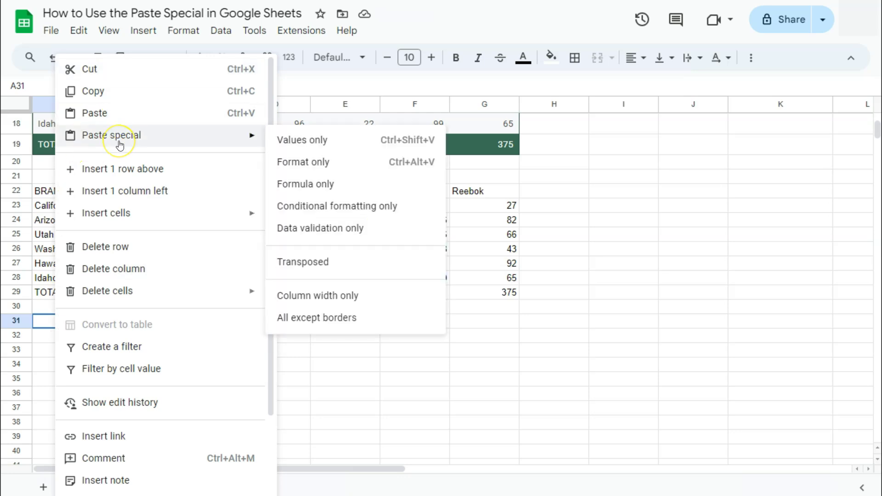
{"action": "left_click", "coordinate": [294, 164]}
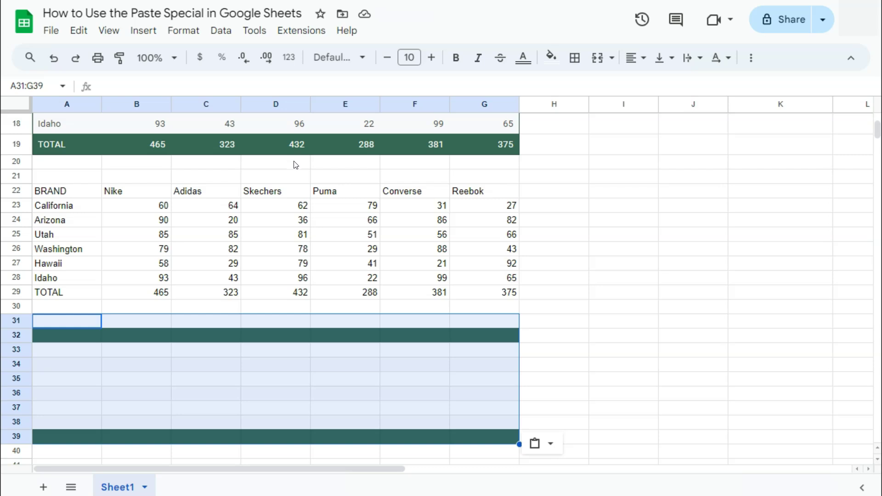
{"action": "scroll", "coordinate": [296, 164], "scroll_direction": "up", "scroll_amount": 3}
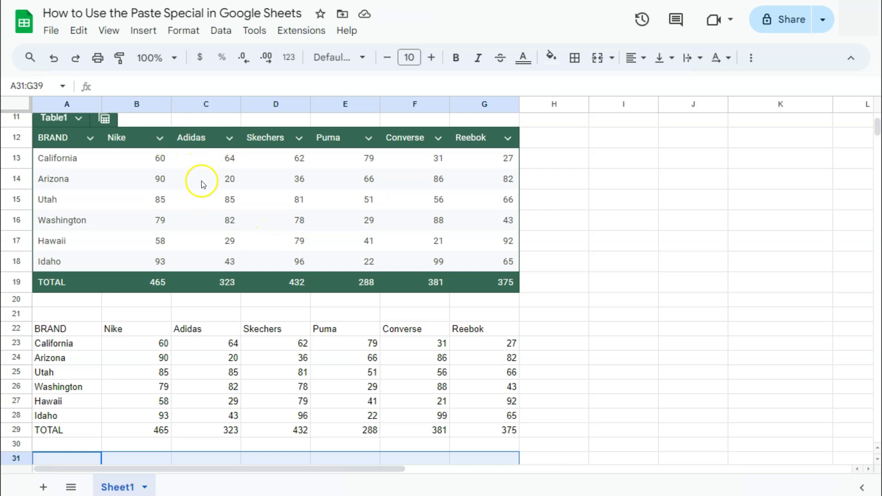
{"action": "scroll", "coordinate": [212, 215], "scroll_direction": "down", "scroll_amount": 3}
{"action": "scroll", "coordinate": [298, 267], "scroll_direction": "up", "scroll_amount": 5}
{"action": "scroll", "coordinate": [334, 280], "scroll_direction": "down", "scroll_amount": 5}
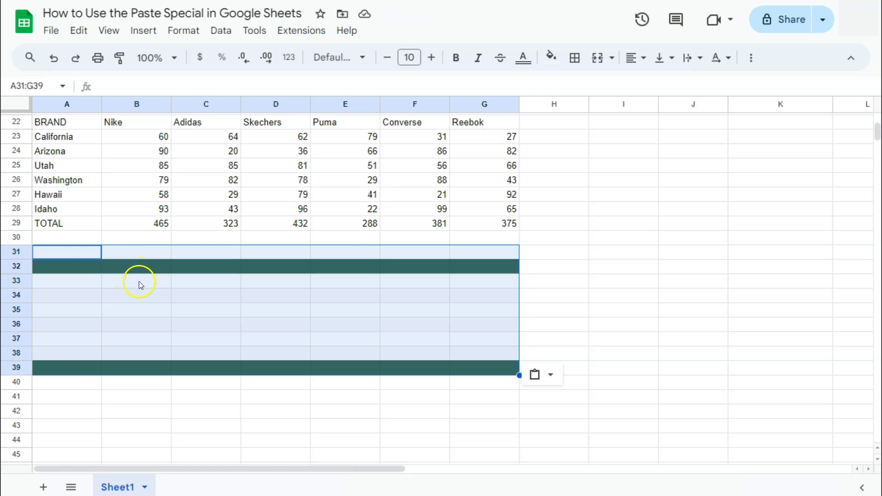
{"action": "left_click", "coordinate": [138, 295]}
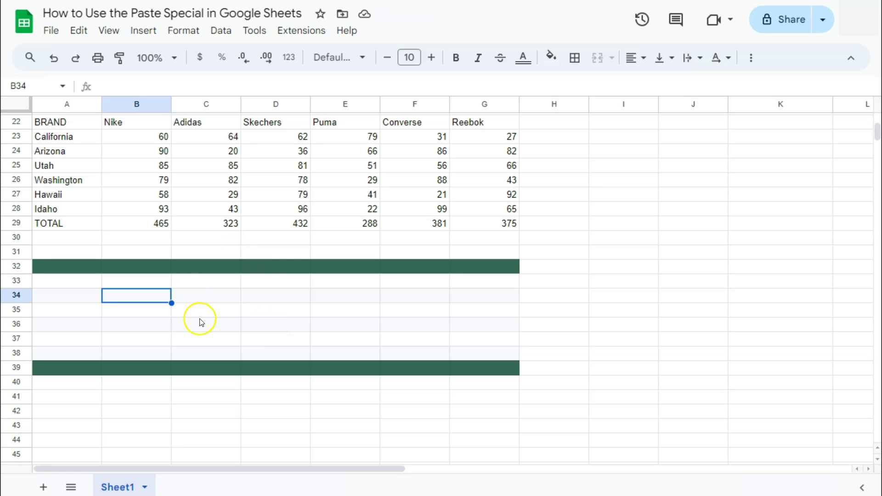
Step: Paste the sales table as formula only into cell A41
{"action": "scroll", "coordinate": [203, 309], "scroll_direction": "down", "scroll_amount": 3}
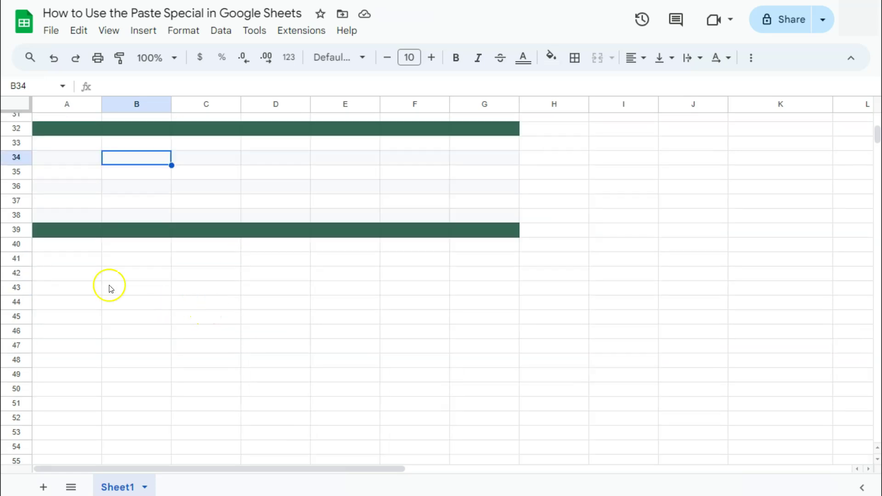
{"action": "left_click", "coordinate": [72, 264]}
{"action": "right_click", "coordinate": [71, 264]}
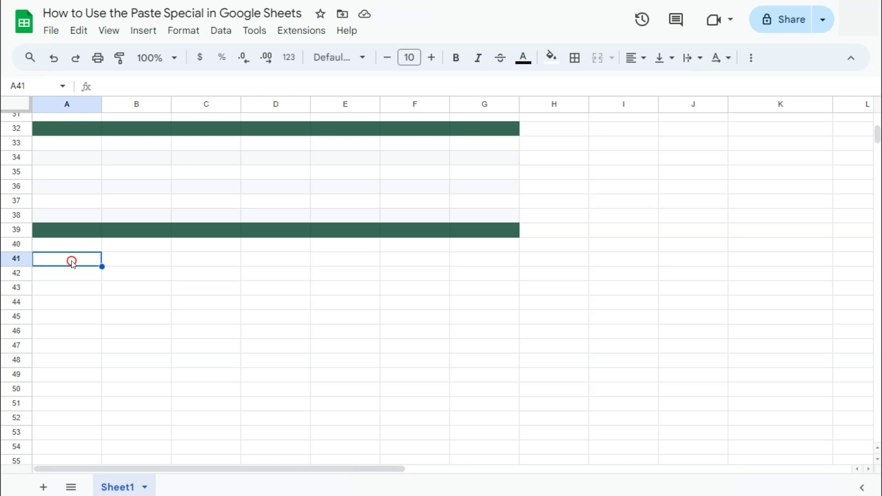
{"action": "mouse_move", "coordinate": [134, 134]}
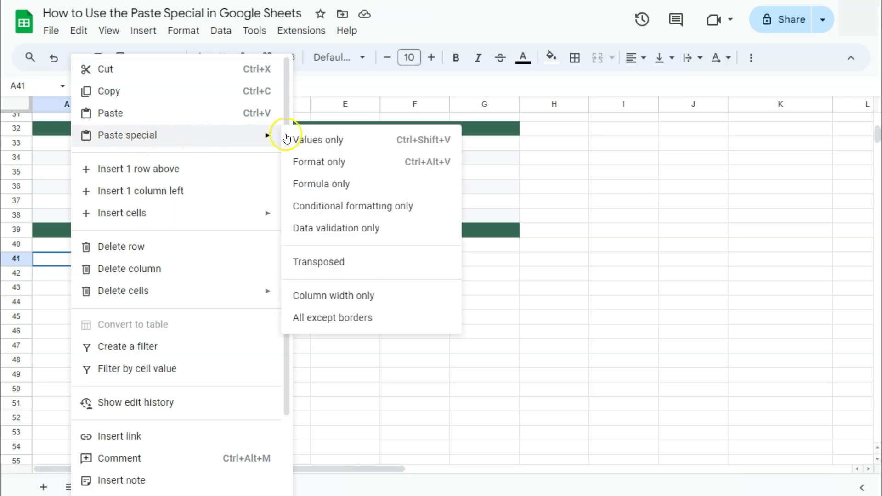
{"action": "left_click", "coordinate": [325, 185]}
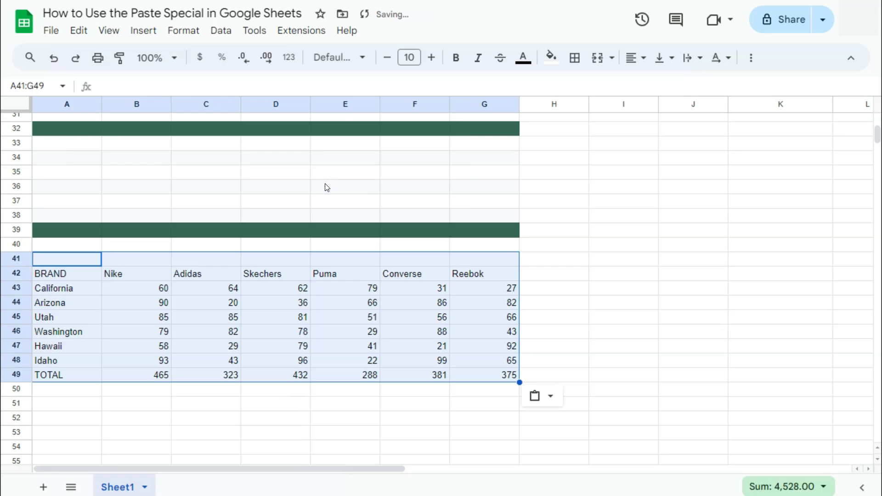
{"action": "scroll", "coordinate": [283, 301], "scroll_direction": "up", "scroll_amount": 5}
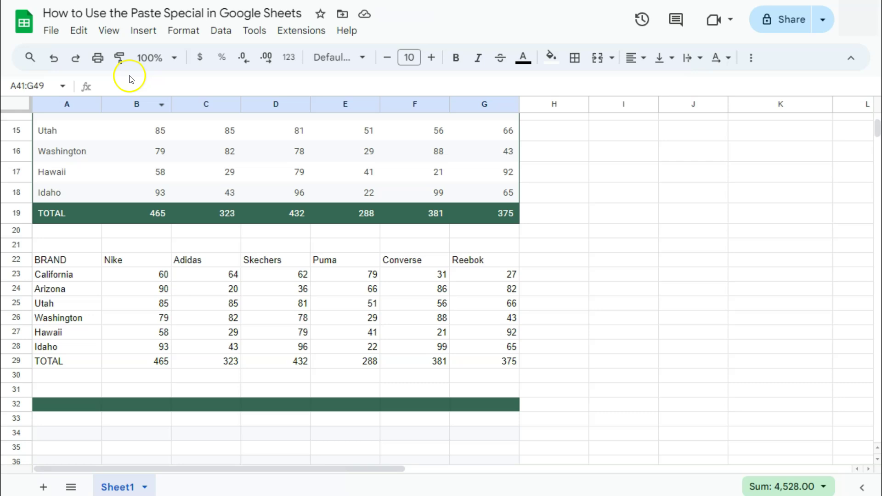
Step: Turn on View > Show > Formulas and check the =SUM formulas in the TOTAL rows
{"action": "left_click", "coordinate": [109, 31]}
{"action": "left_click", "coordinate": [143, 30]}
{"action": "left_click", "coordinate": [109, 30]}
{"action": "mouse_move", "coordinate": [130, 57]}
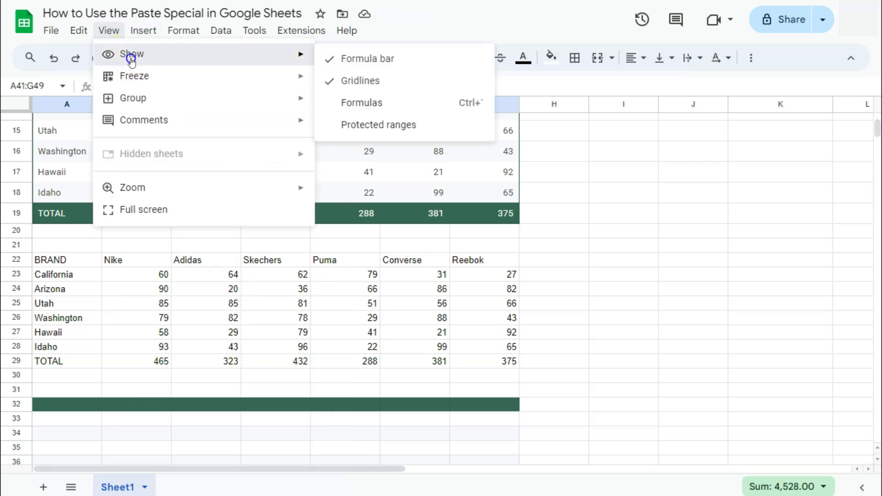
{"action": "left_click", "coordinate": [353, 104]}
{"action": "scroll", "coordinate": [346, 261], "scroll_direction": "up", "scroll_amount": 5}
{"action": "scroll", "coordinate": [346, 263], "scroll_direction": "up", "scroll_amount": 2}
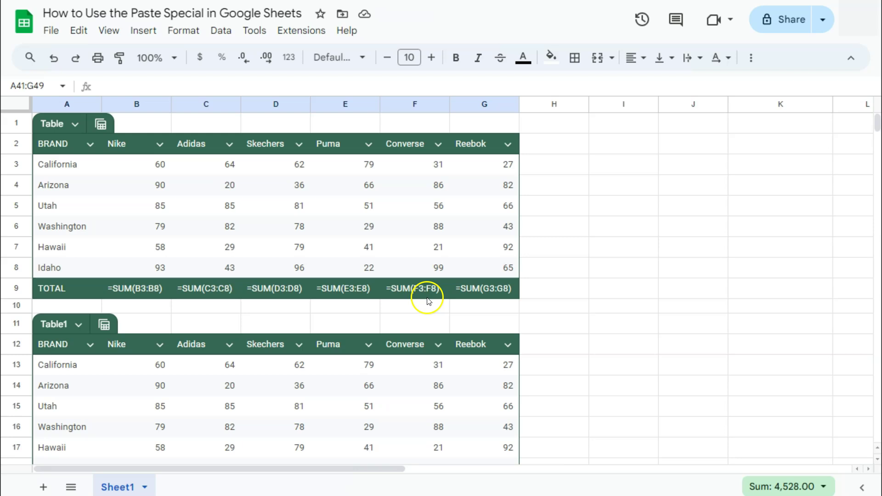
{"action": "scroll", "coordinate": [104, 289], "scroll_direction": "down", "scroll_amount": 3}
{"action": "scroll", "coordinate": [189, 297], "scroll_direction": "down", "scroll_amount": 3}
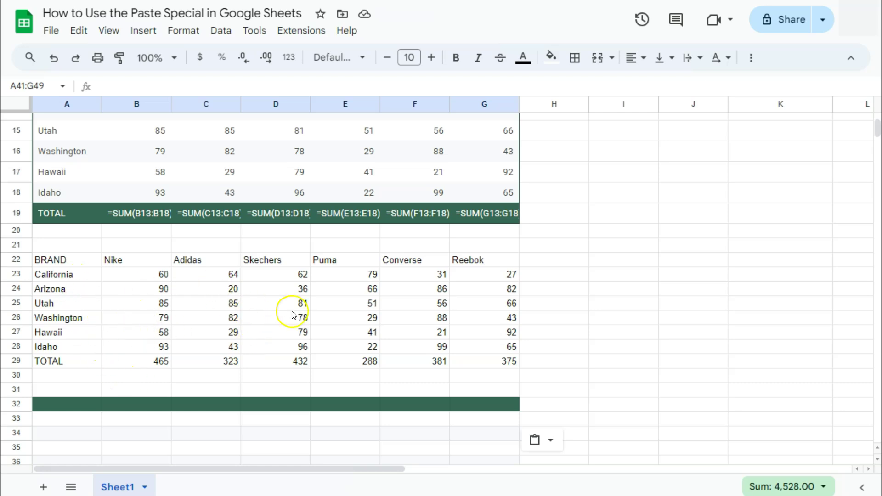
{"action": "scroll", "coordinate": [152, 333], "scroll_direction": "down", "scroll_amount": 9}
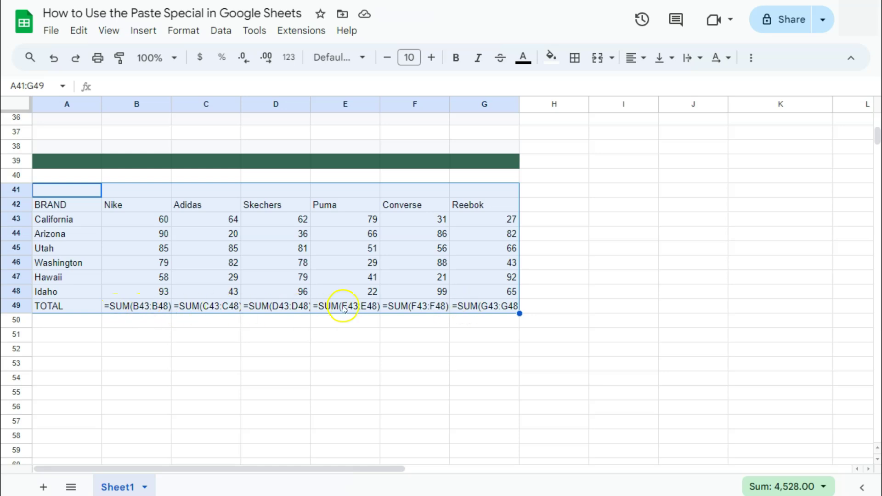
Step: Copy the Reebok figures G43:G48 into I43:I48
{"action": "left_click", "coordinate": [614, 221]}
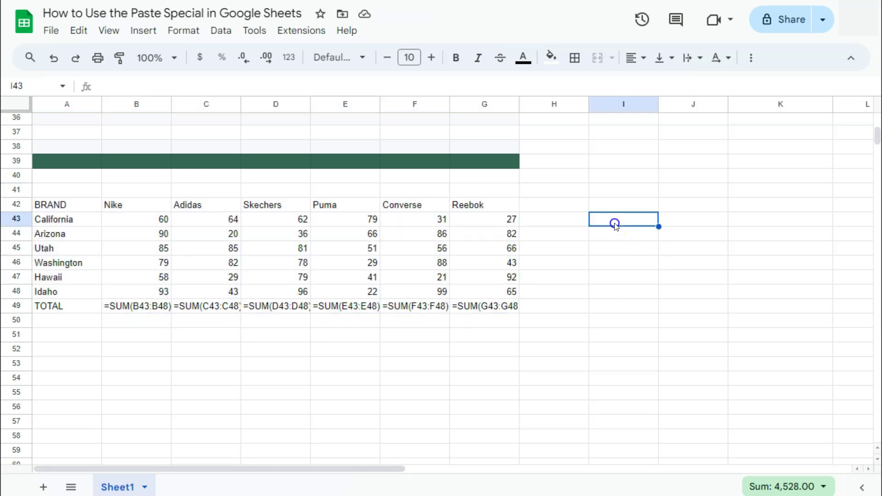
{"action": "left_click_drag", "start_coordinate": [498, 220], "coordinate": [497, 281]}
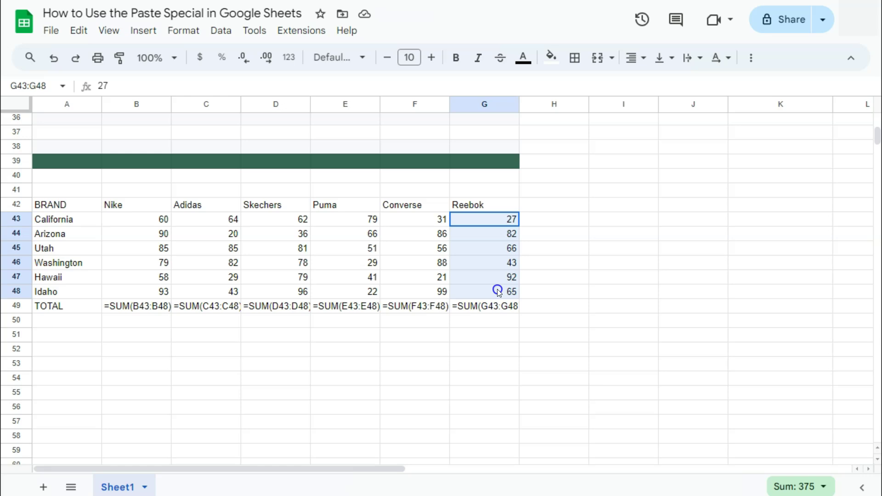
{"action": "key", "text": "ctrl+c"}
{"action": "left_click", "coordinate": [616, 220]}
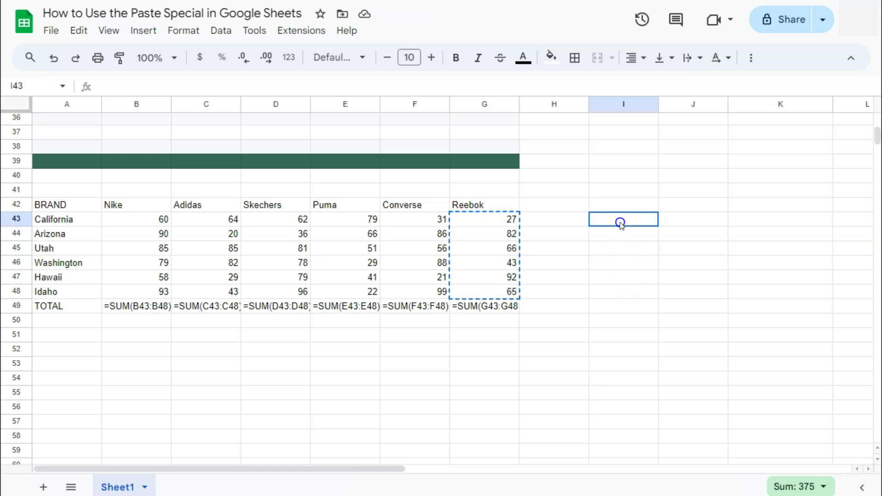
{"action": "key", "text": "ctrl+v"}
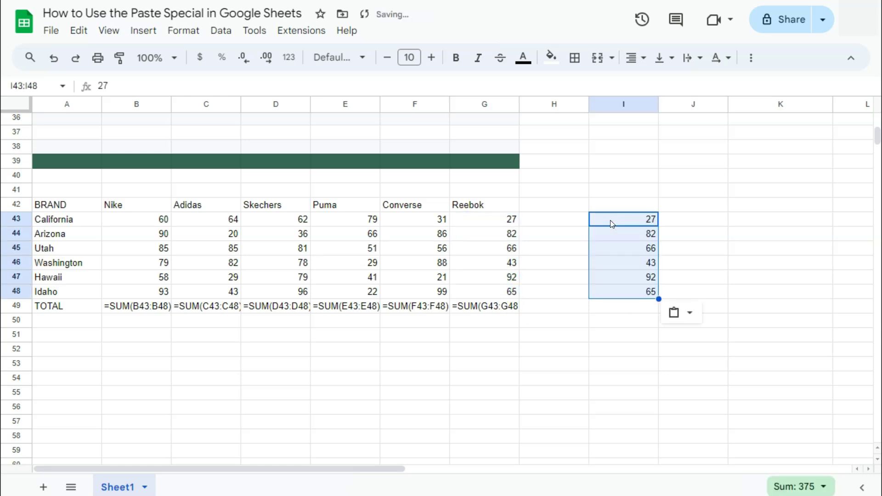
Step: Copy the G49 total and paste it formula-only into I49, giving =SUM(I43:I48)
{"action": "left_click", "coordinate": [615, 303]}
{"action": "left_click", "coordinate": [486, 305]}
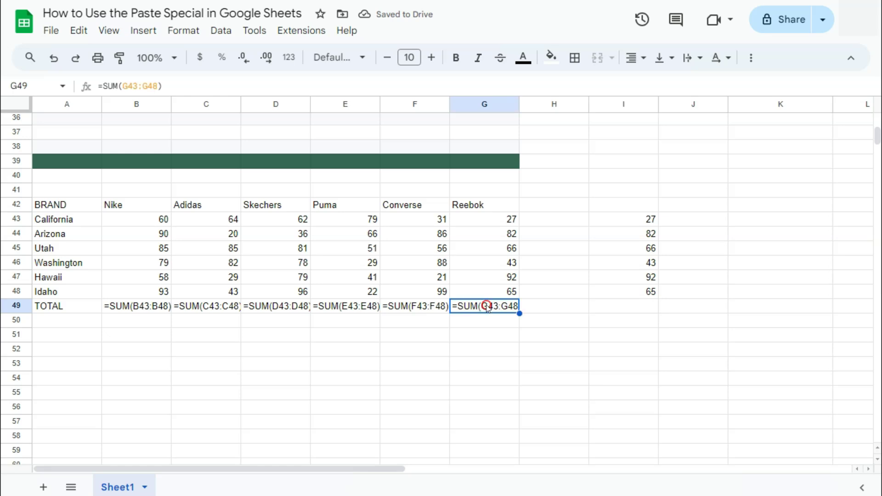
{"action": "right_click", "coordinate": [486, 305]}
{"action": "left_click", "coordinate": [533, 91]}
{"action": "left_click", "coordinate": [620, 307]}
{"action": "right_click", "coordinate": [620, 308]}
{"action": "mouse_move", "coordinate": [680, 134]}
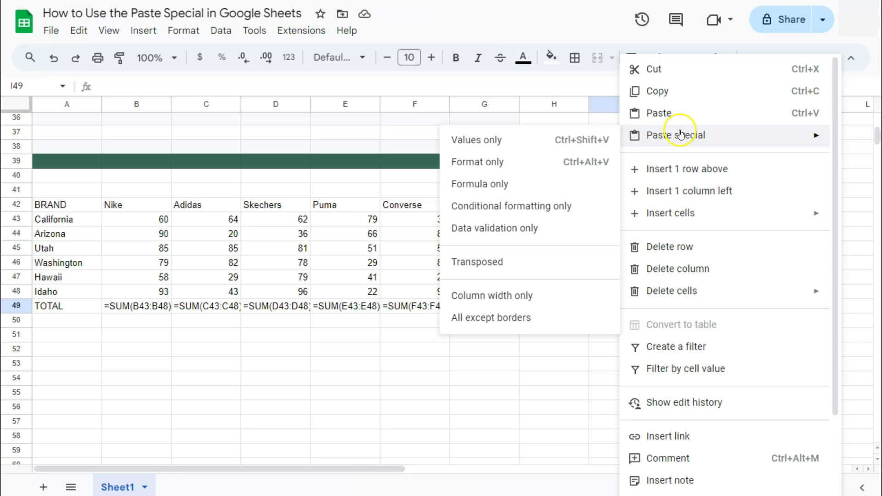
{"action": "left_click", "coordinate": [509, 185]}
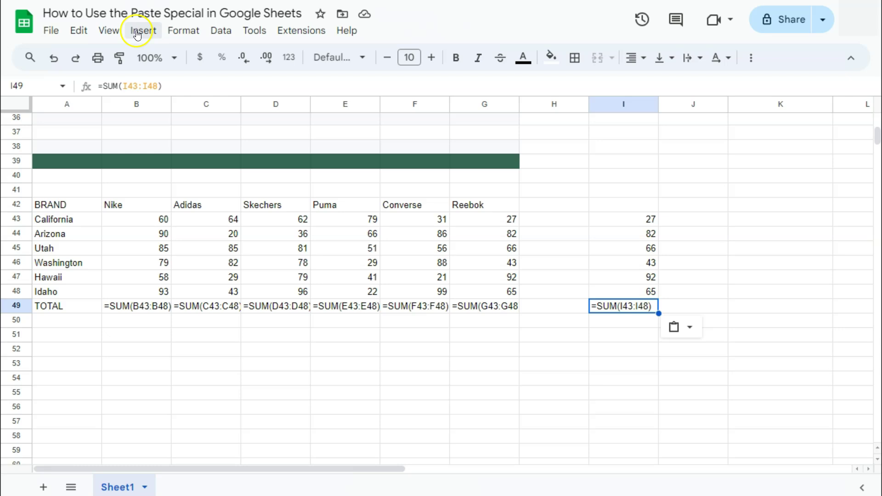
Step: Switch the sheet back to showing calculated results instead of formulas
{"action": "left_click", "coordinate": [109, 31]}
{"action": "mouse_move", "coordinate": [123, 54]}
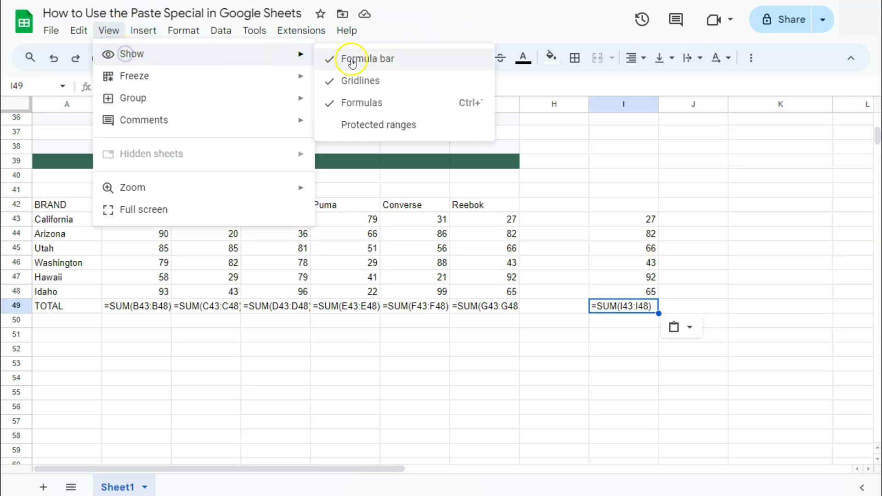
{"action": "left_click", "coordinate": [354, 102]}
Step: Compare the I49 total (375) with the Reebok total formula in G49
{"action": "left_click", "coordinate": [615, 338]}
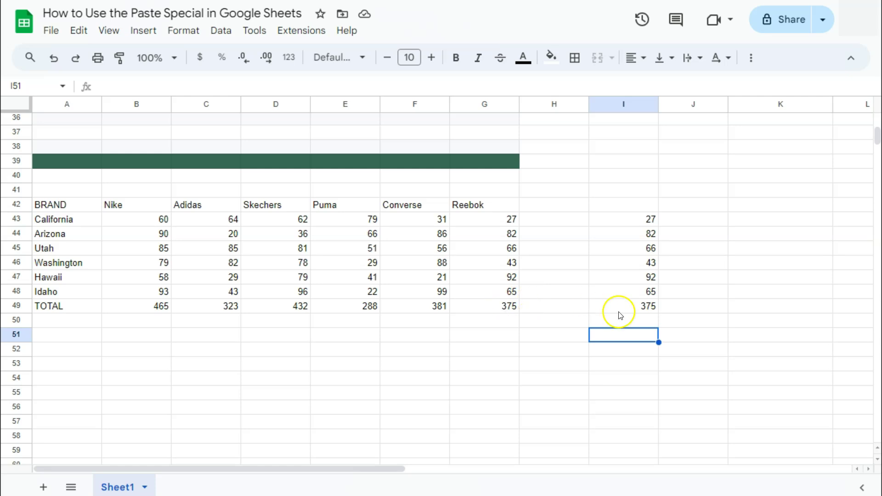
{"action": "double_click", "coordinate": [625, 300]}
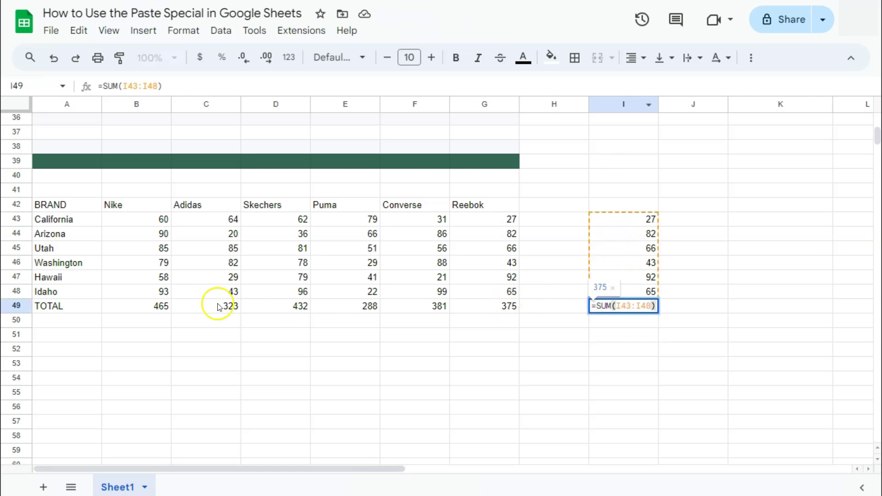
{"action": "double_click", "coordinate": [507, 306]}
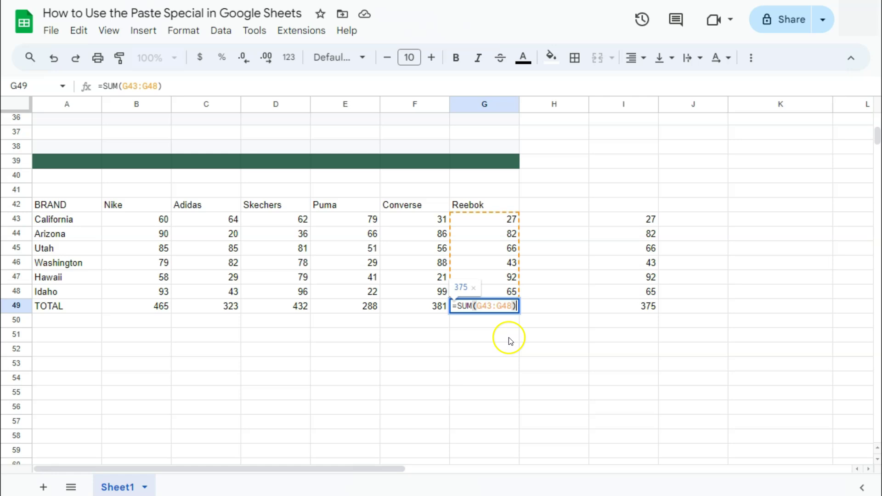
{"action": "left_click", "coordinate": [601, 306]}
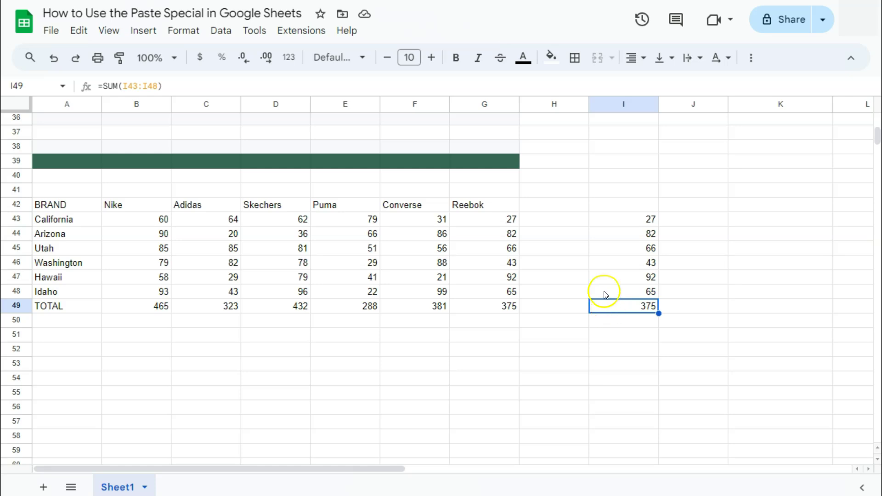
{"action": "scroll", "coordinate": [220, 314], "scroll_direction": "down", "scroll_amount": 2}
{"action": "left_click", "coordinate": [69, 280]}
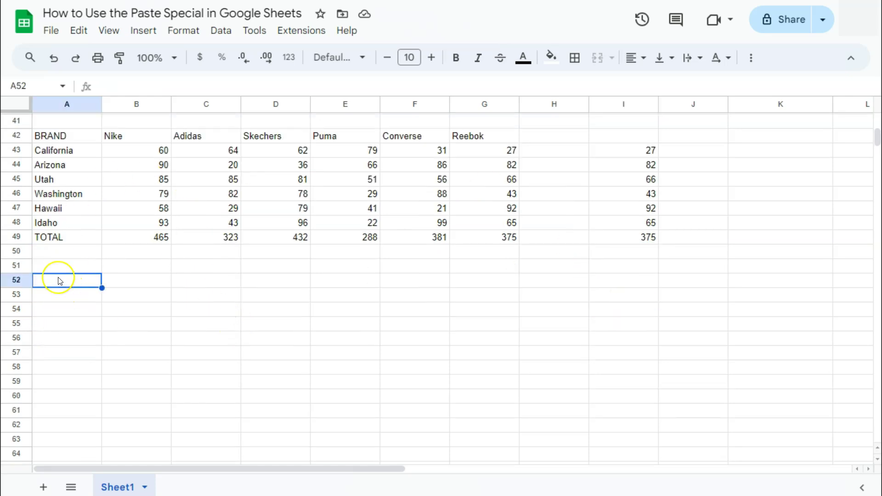
{"action": "right_click", "coordinate": [59, 280]}
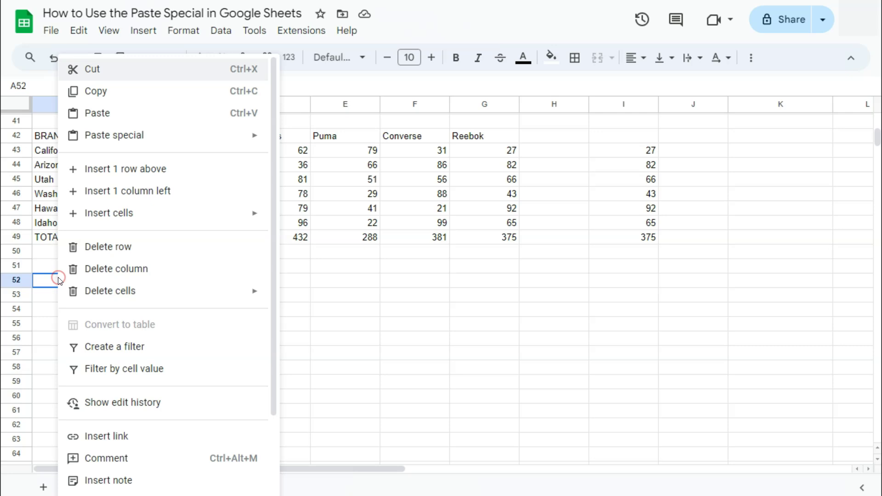
{"action": "mouse_move", "coordinate": [111, 139]}
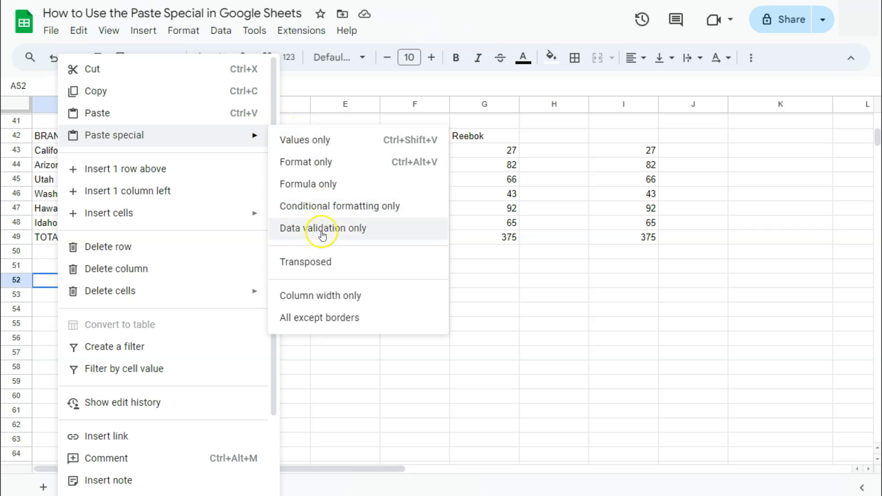
{"action": "left_click", "coordinate": [320, 268]}
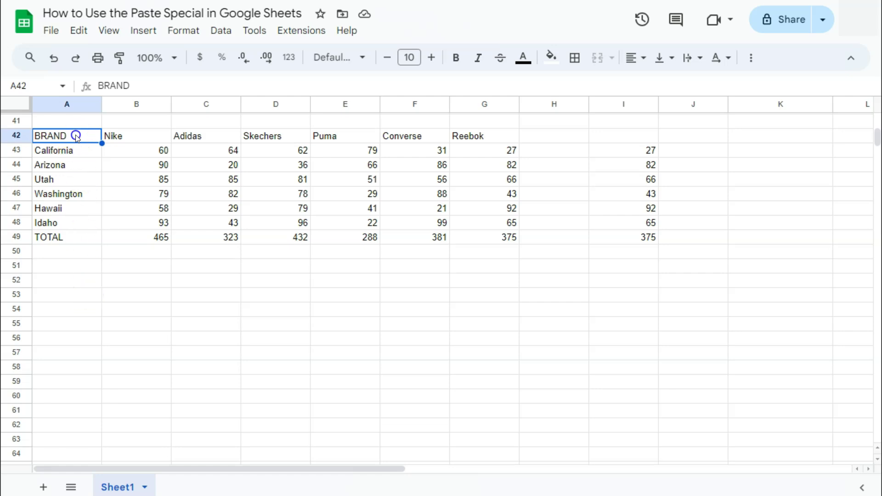
Step: Copy A42:G48 and paste it transposed at A52, brands down rows, states across
{"action": "left_click_drag", "start_coordinate": [73, 135], "coordinate": [462, 223]}
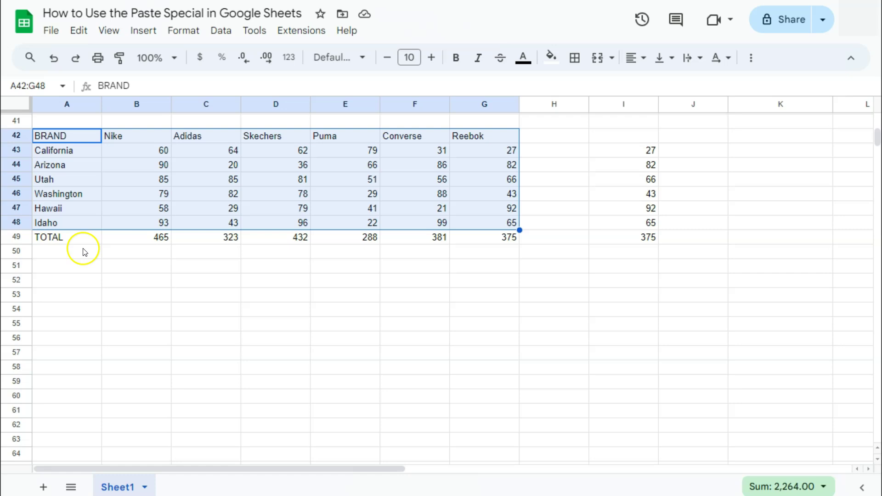
{"action": "right_click", "coordinate": [62, 137]}
{"action": "left_click", "coordinate": [93, 91]}
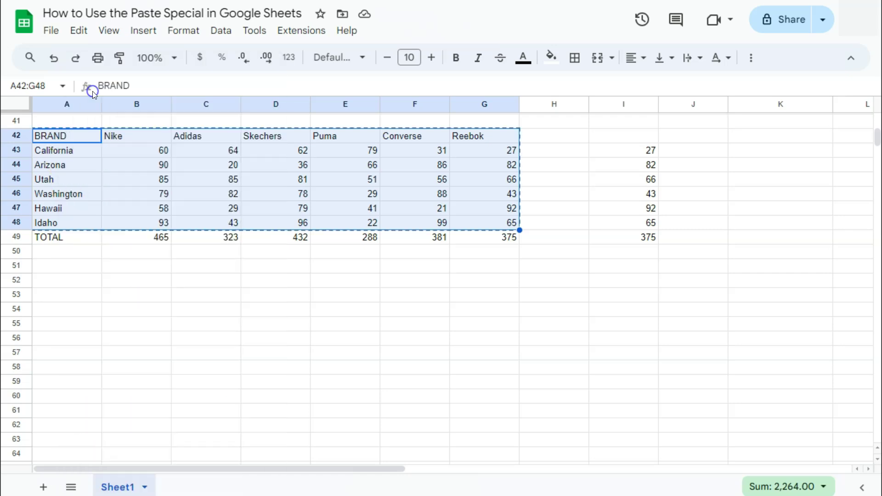
{"action": "left_click", "coordinate": [57, 281]}
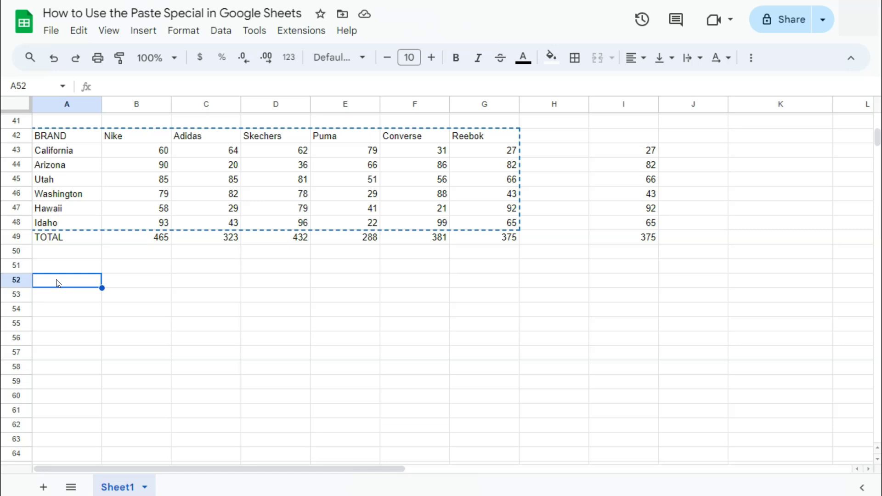
{"action": "right_click", "coordinate": [57, 282]}
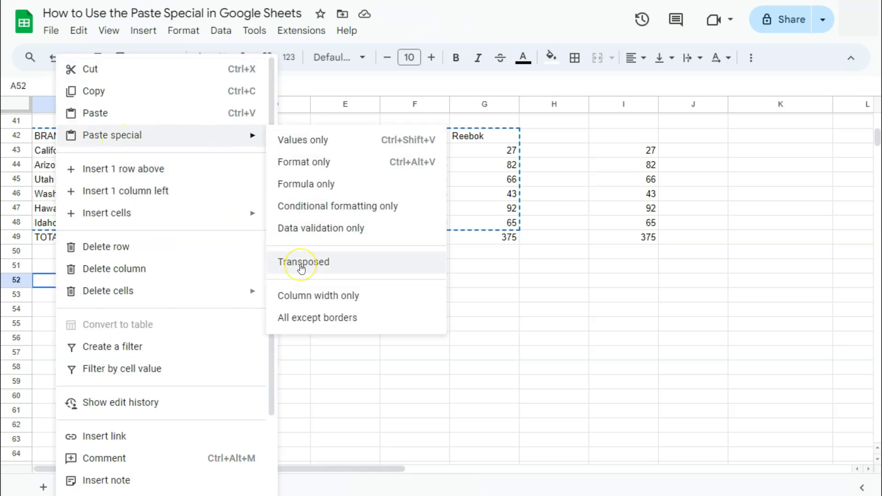
{"action": "left_click", "coordinate": [301, 269]}
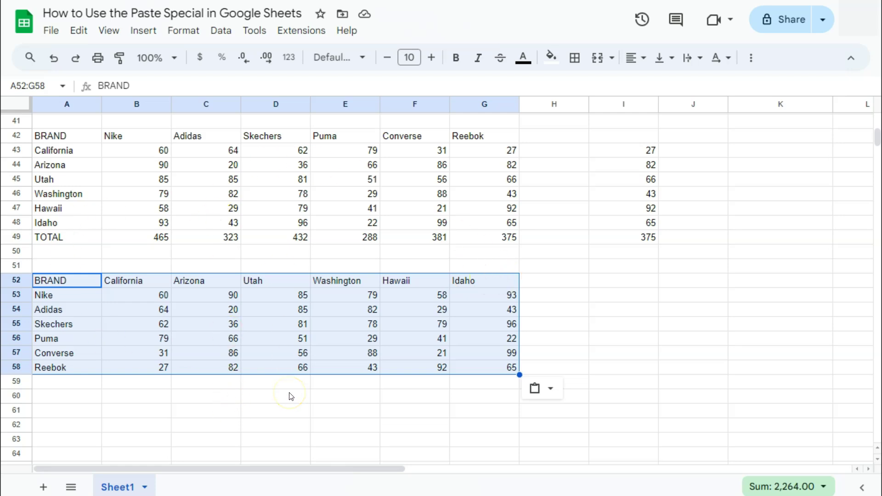
Step: Paste only the copied column widths at A60, leaving rows 60–66 empty
{"action": "scroll", "coordinate": [291, 396], "scroll_direction": "down", "scroll_amount": 3}
{"action": "right_click", "coordinate": [53, 258]}
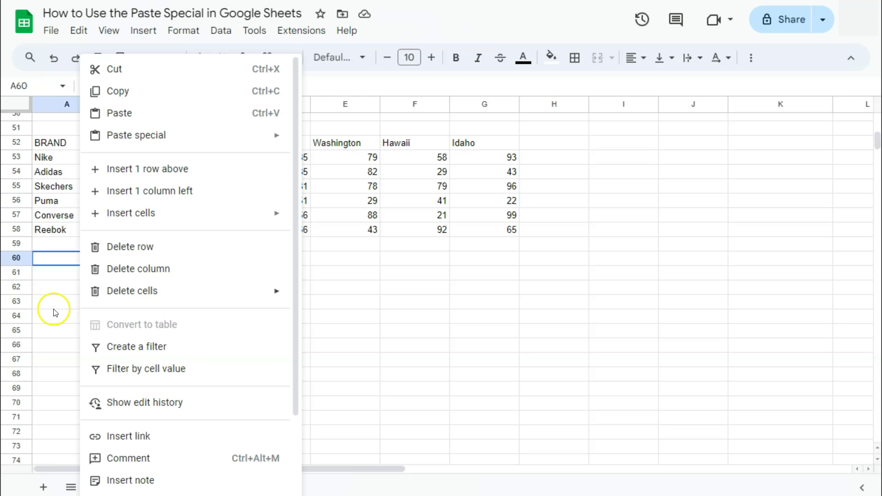
{"action": "left_click", "coordinate": [48, 285]}
{"action": "right_click", "coordinate": [54, 259]}
{"action": "mouse_move", "coordinate": [106, 137]}
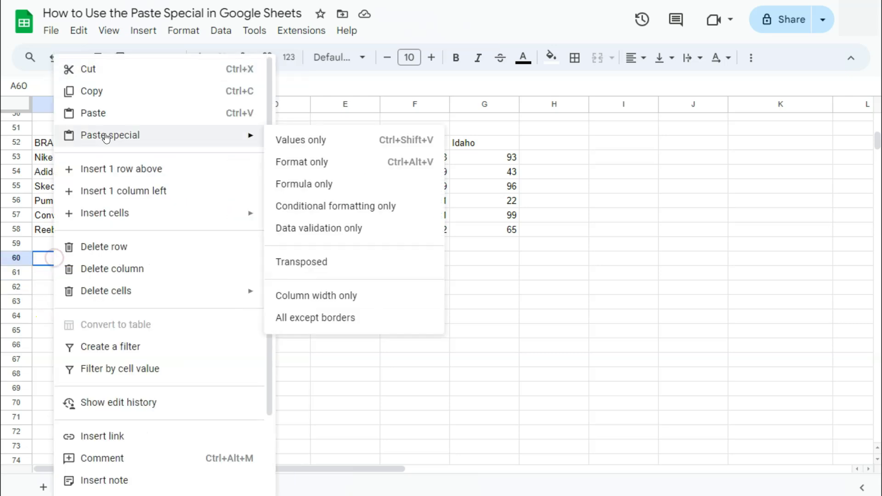
{"action": "left_click", "coordinate": [322, 296]}
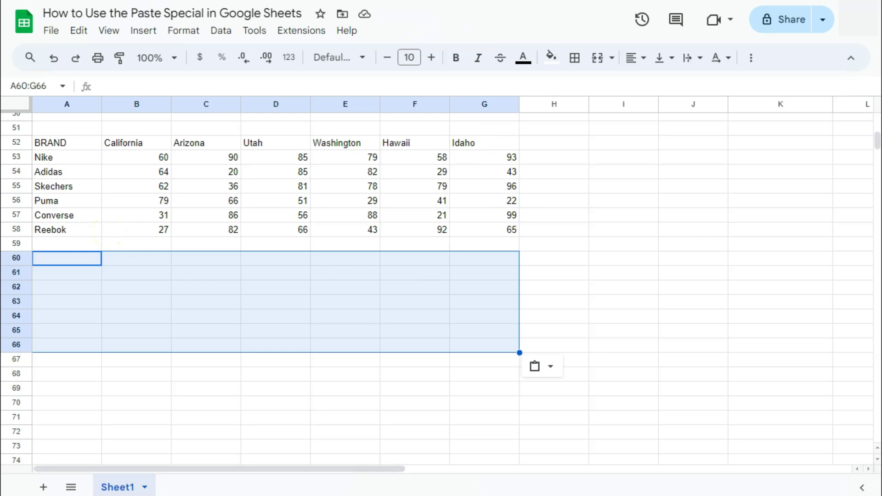
Step: Paste the transposed table at A60 and copy the bordered range A60:G66
{"action": "key", "text": "ctrl+v"}
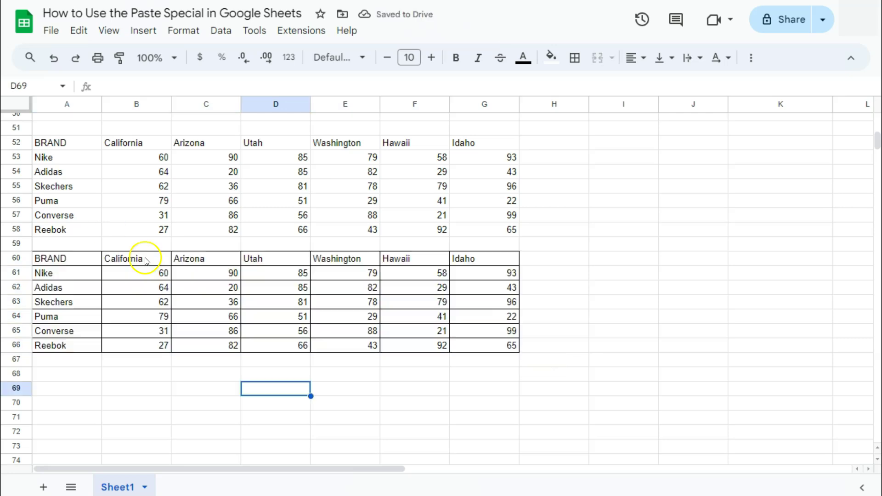
{"action": "left_click_drag", "start_coordinate": [92, 258], "coordinate": [481, 356]}
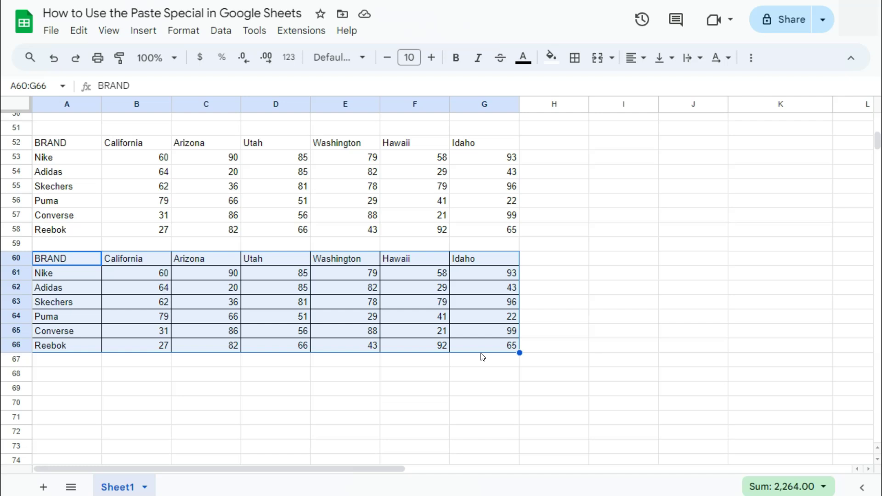
{"action": "key", "text": "ctrl+c"}
Step: Paste it at A68 with Paste special 'All except borders', filling A68:G74
{"action": "left_click", "coordinate": [67, 373]}
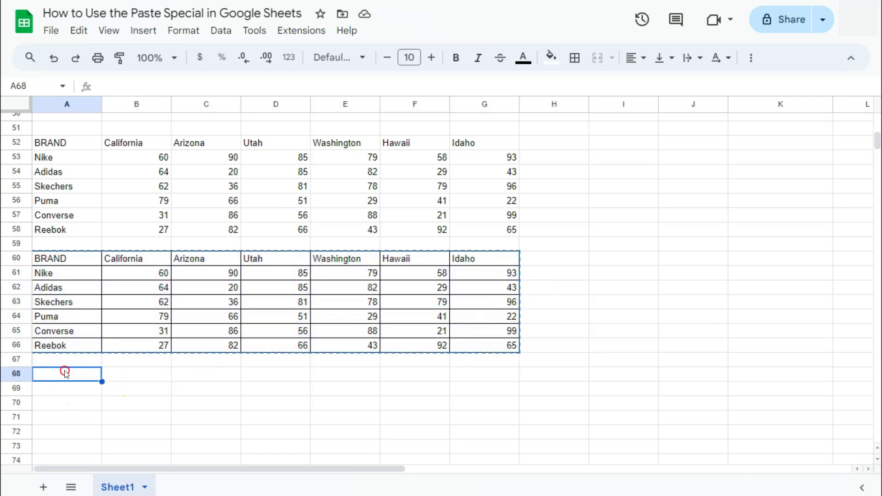
{"action": "right_click", "coordinate": [65, 373]}
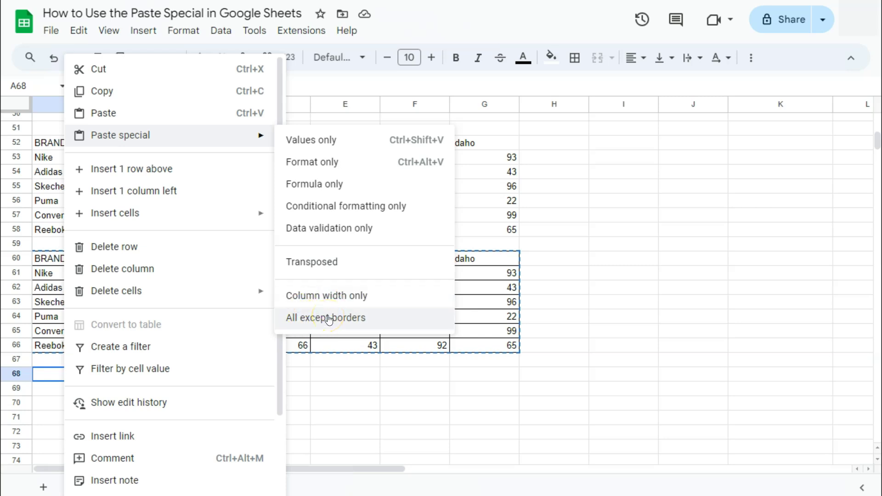
{"action": "left_click", "coordinate": [329, 318]}
{"action": "scroll", "coordinate": [329, 319], "scroll_direction": "down", "scroll_amount": 2}
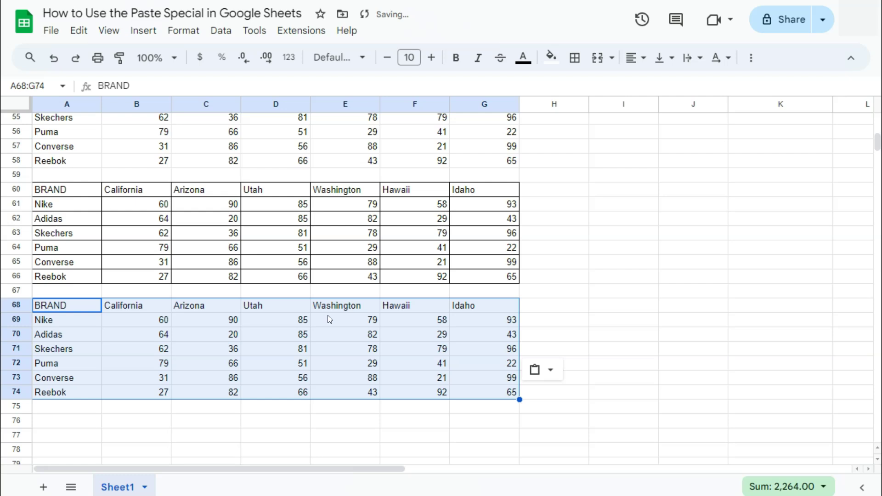
{"action": "scroll", "coordinate": [314, 321], "scroll_direction": "up", "scroll_amount": 2}
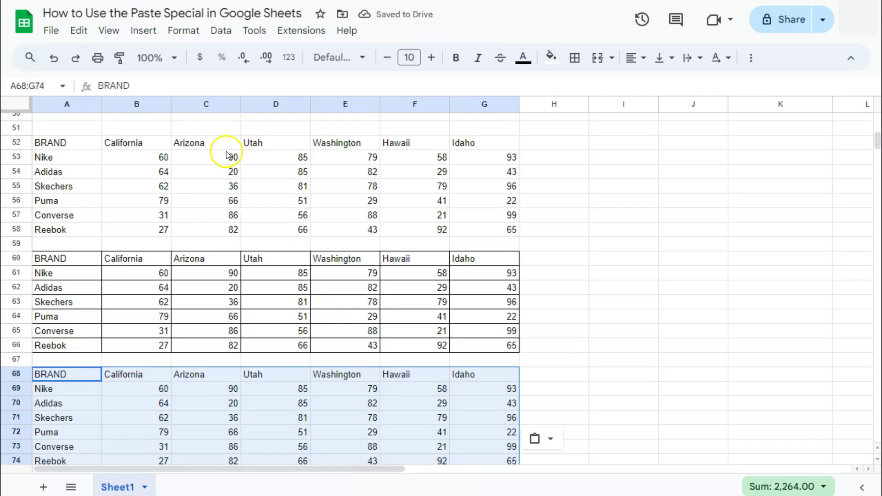
{"action": "scroll", "coordinate": [256, 299], "scroll_direction": "down", "scroll_amount": 3}
{"action": "scroll", "coordinate": [257, 296], "scroll_direction": "up", "scroll_amount": 2}
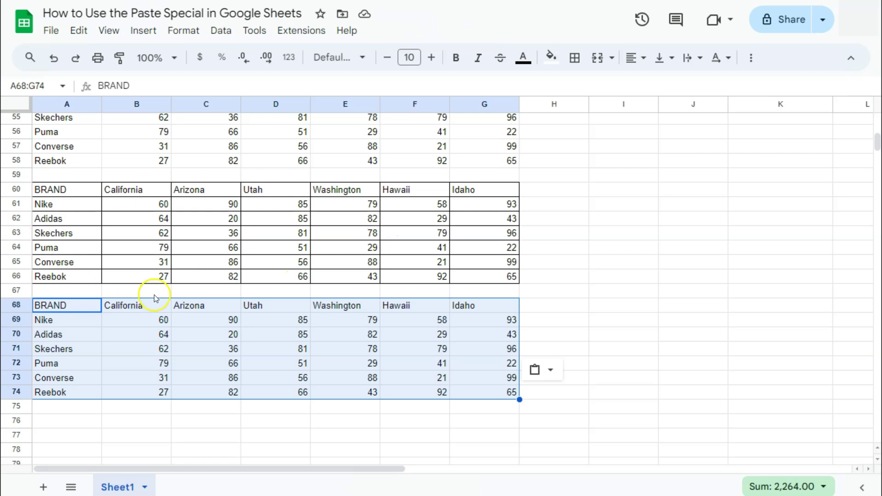
{"action": "scroll", "coordinate": [81, 324], "scroll_direction": "up", "scroll_amount": 15}
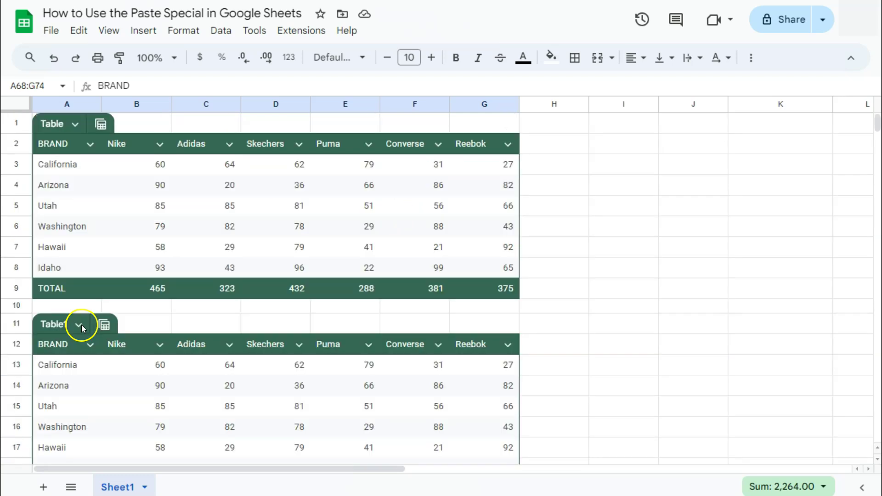